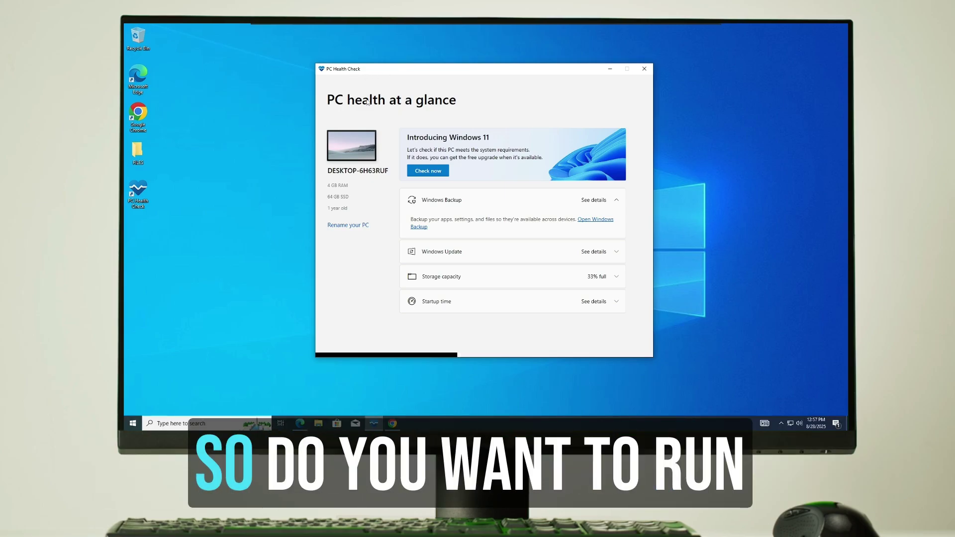
- Run PC Health Check's Windows 11 test, which fails because TPM 2.0 is not detected
{"action": "left_click", "coordinate": [438, 172]}
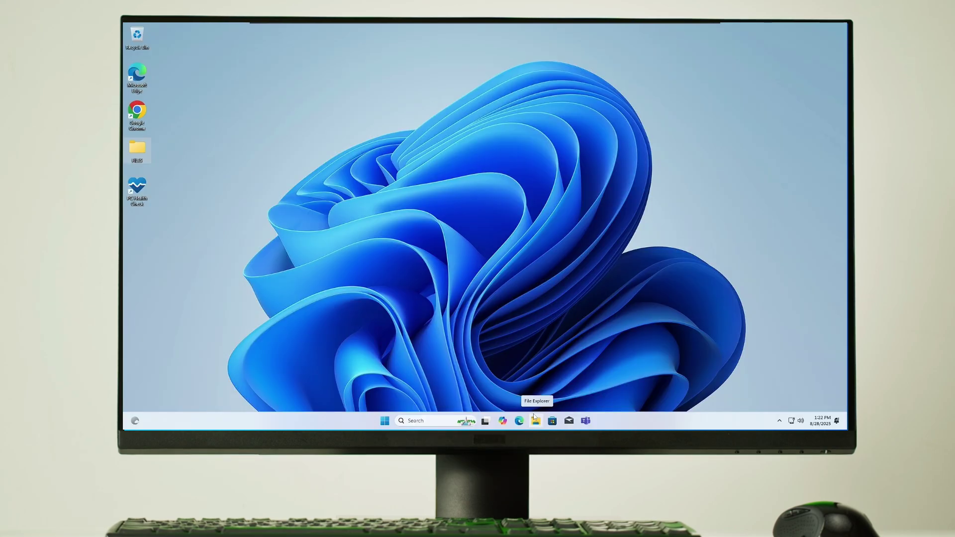
{"action": "left_click", "coordinate": [535, 420]}
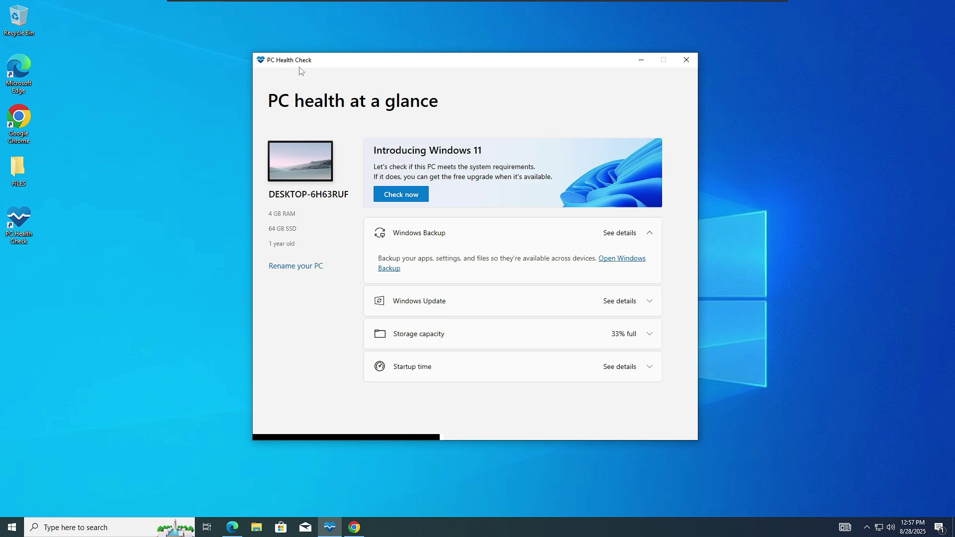
{"action": "left_click", "coordinate": [412, 197]}
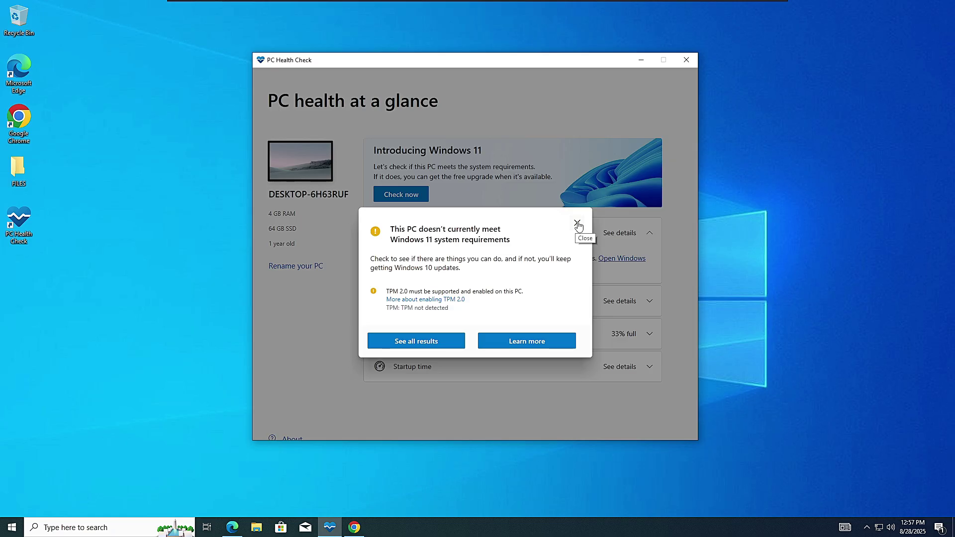
- Close PC Health Check, launch Chrome and search 'windows 11' with the page zoomed to 125%
{"action": "left_click", "coordinate": [578, 226]}
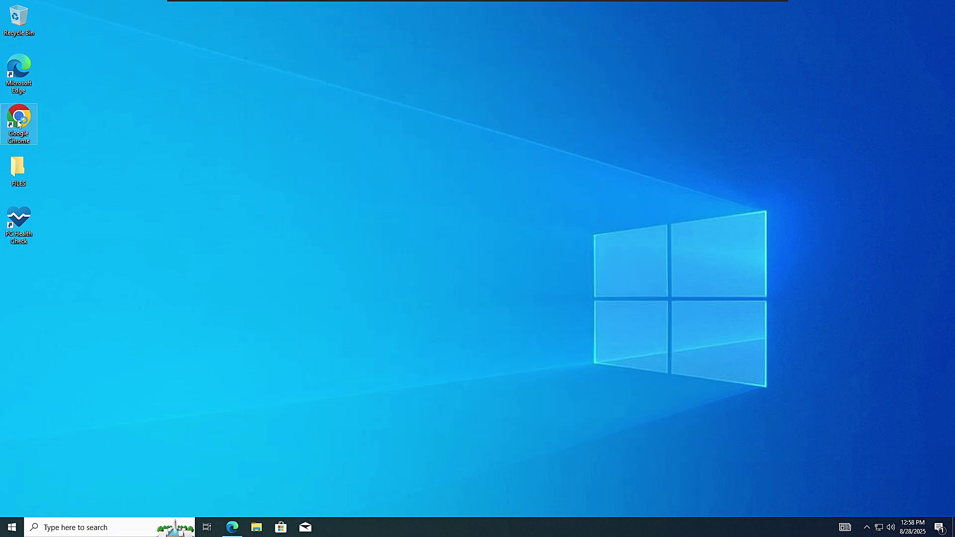
{"action": "double_click", "coordinate": [19, 119]}
{"action": "left_click_drag", "start_coordinate": [277, 10], "coordinate": [492, 85]}
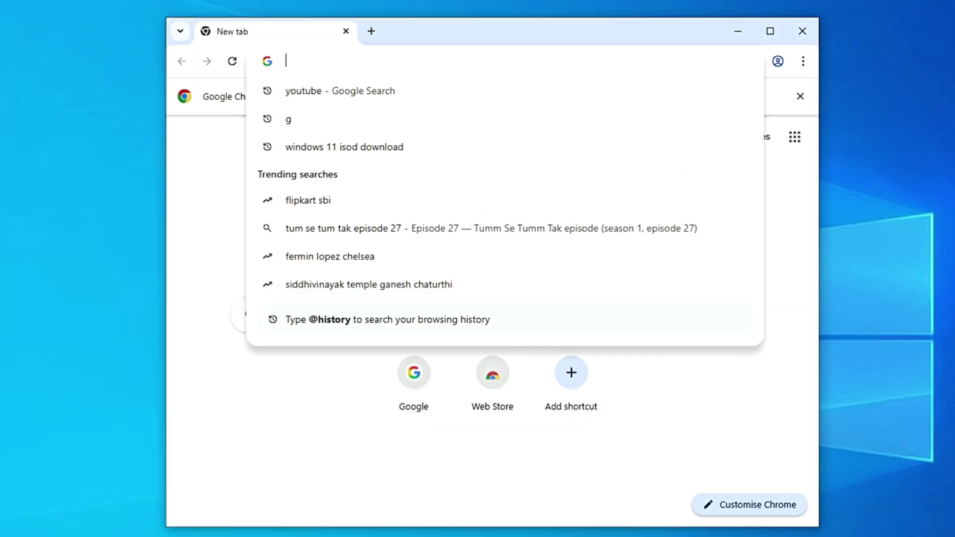
{"action": "type", "text": "windows 11 isod download"}
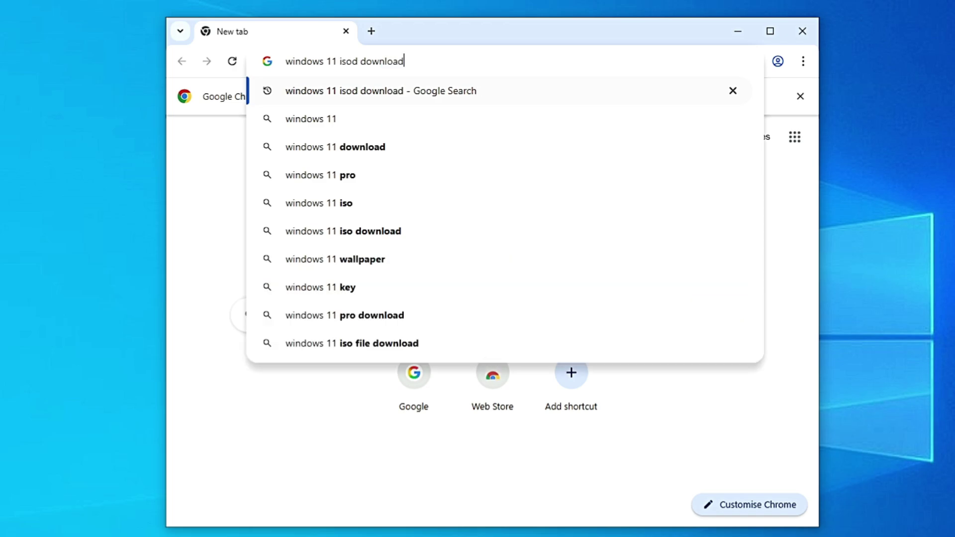
{"action": "key", "text": "Return"}
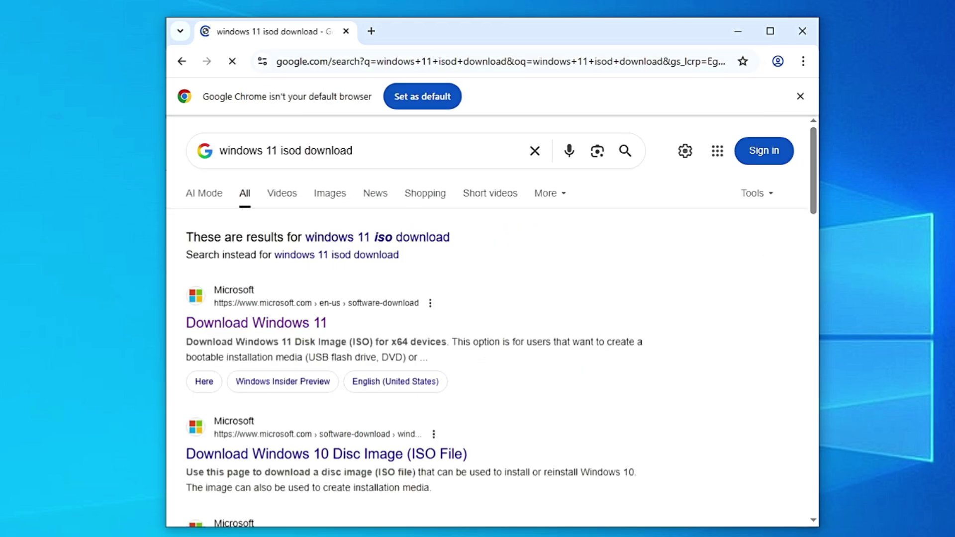
{"action": "key", "text": "ctrl+plus"}
{"action": "key", "text": "ctrl+plus"}
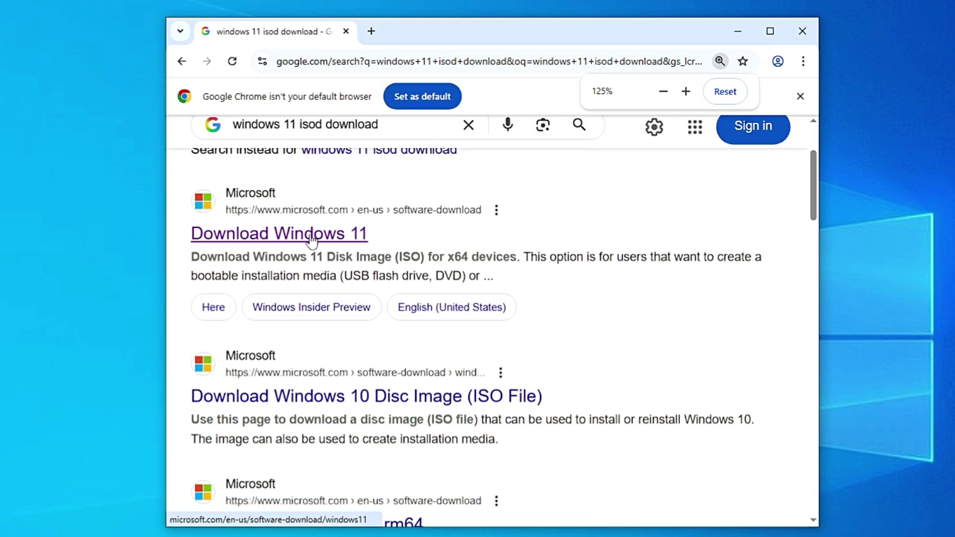
- On Microsoft's Download Windows 11 page, confirm the x64 multi-edition ISO and reach the language list
{"action": "left_click", "coordinate": [312, 241]}
{"action": "scroll", "coordinate": [303, 279], "scroll_direction": "down", "scroll_amount": 15}
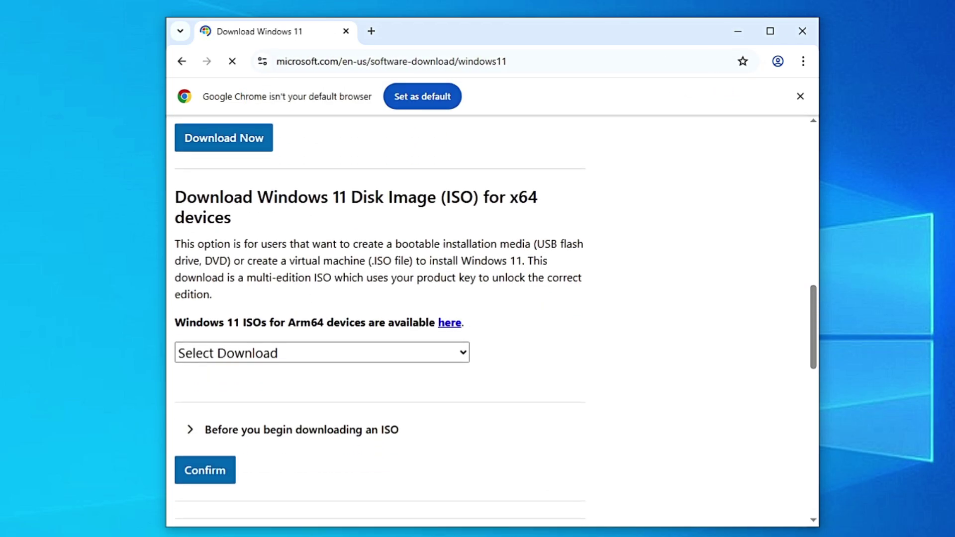
{"action": "left_click", "coordinate": [347, 356]}
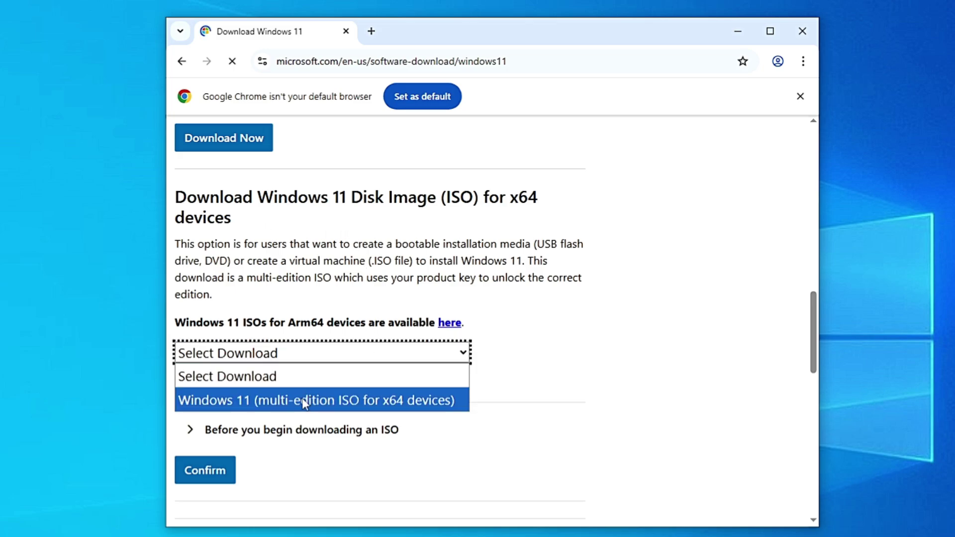
{"action": "left_click", "coordinate": [304, 402]}
{"action": "left_click", "coordinate": [220, 475]}
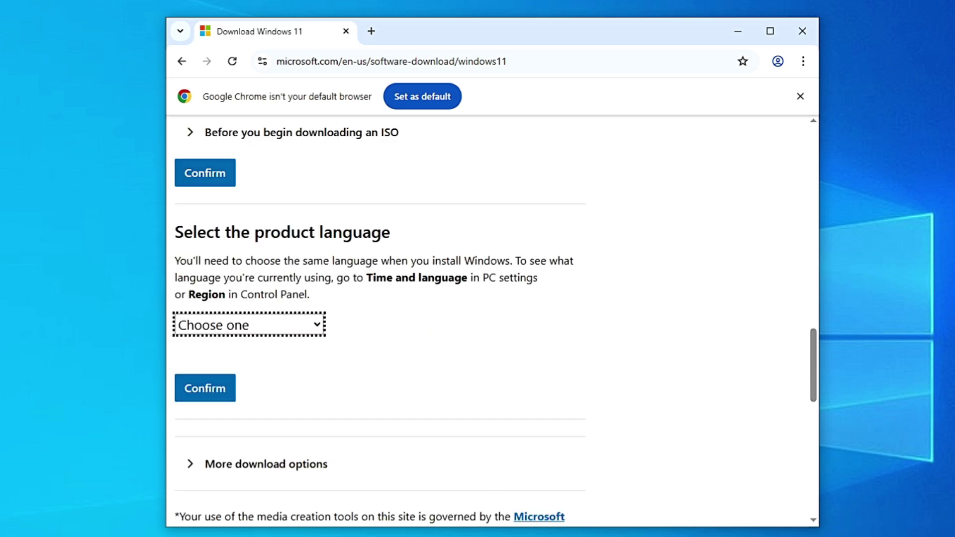
{"action": "left_click", "coordinate": [321, 330]}
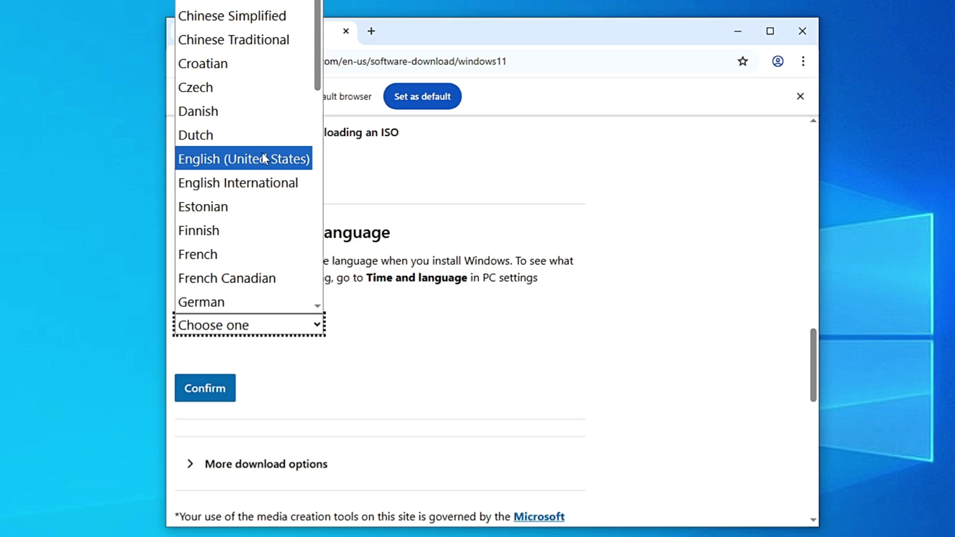
- Run get-winsystemlocale in an administrator PowerShell and highlight the English (United States) locale
{"action": "left_click", "coordinate": [521, 378]}
{"action": "left_click", "coordinate": [98, 528]}
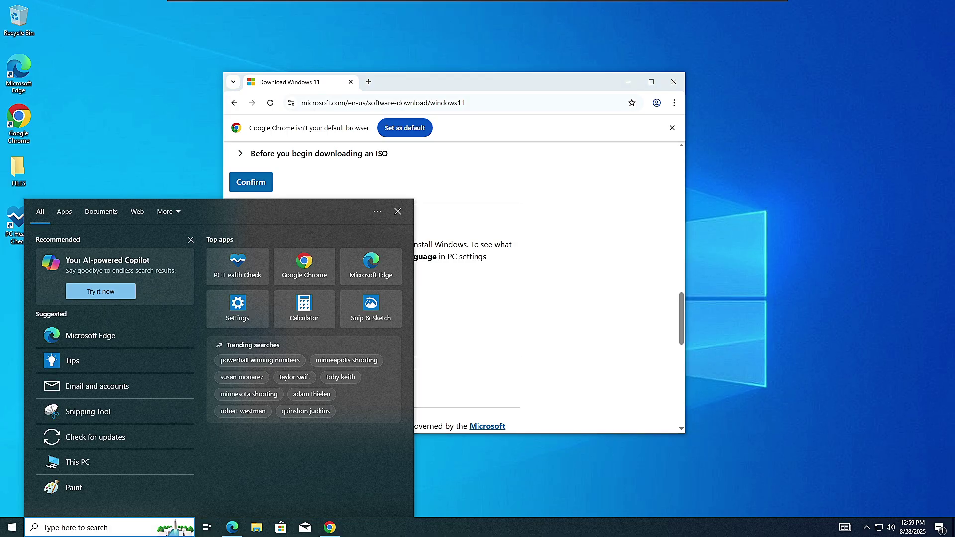
{"action": "type", "text": "powershe"}
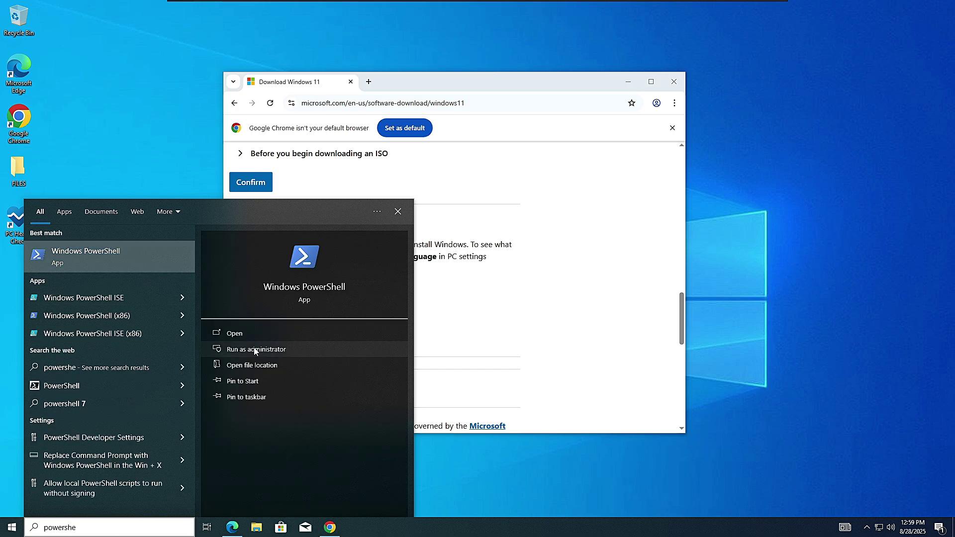
{"action": "left_click", "coordinate": [255, 350]}
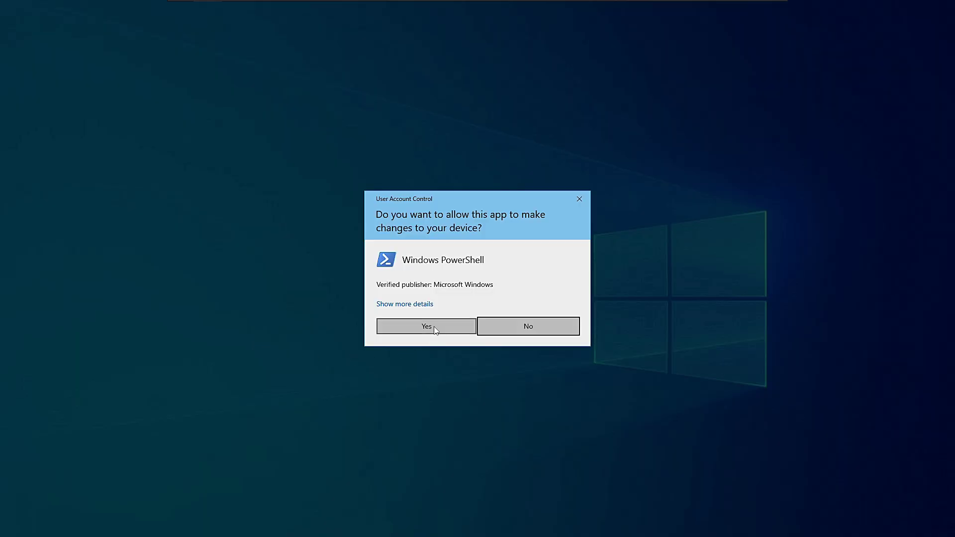
{"action": "left_click", "coordinate": [434, 327]}
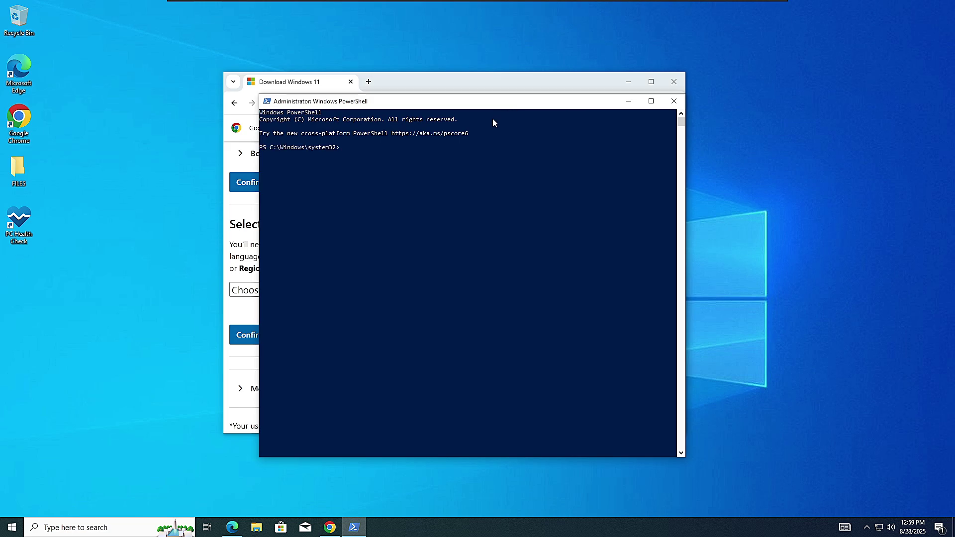
{"action": "type", "text": "get-winsystemlocale"}
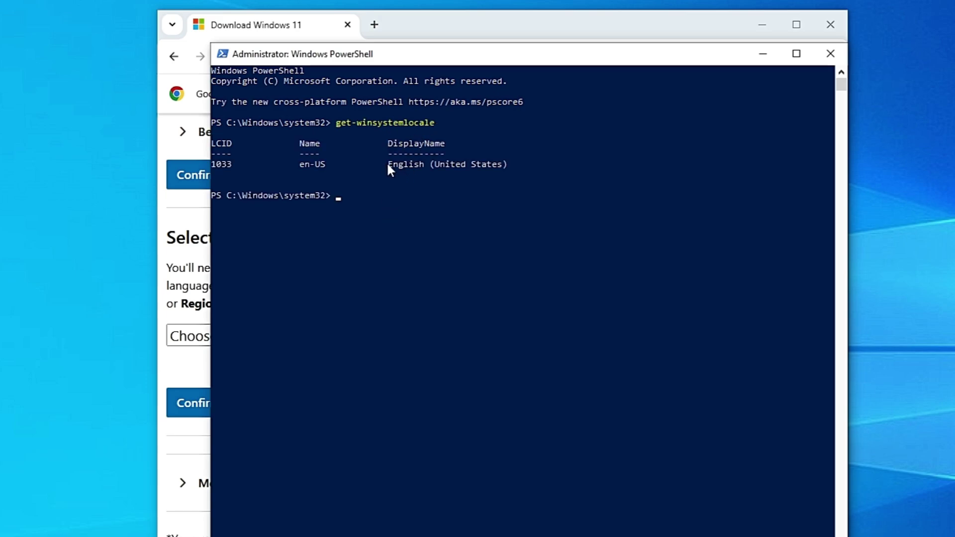
{"action": "left_click_drag", "start_coordinate": [388, 165], "coordinate": [573, 155]}
- Back in Chrome, confirm English (United States) as the Windows 11 product language
{"action": "left_click", "coordinate": [763, 54]}
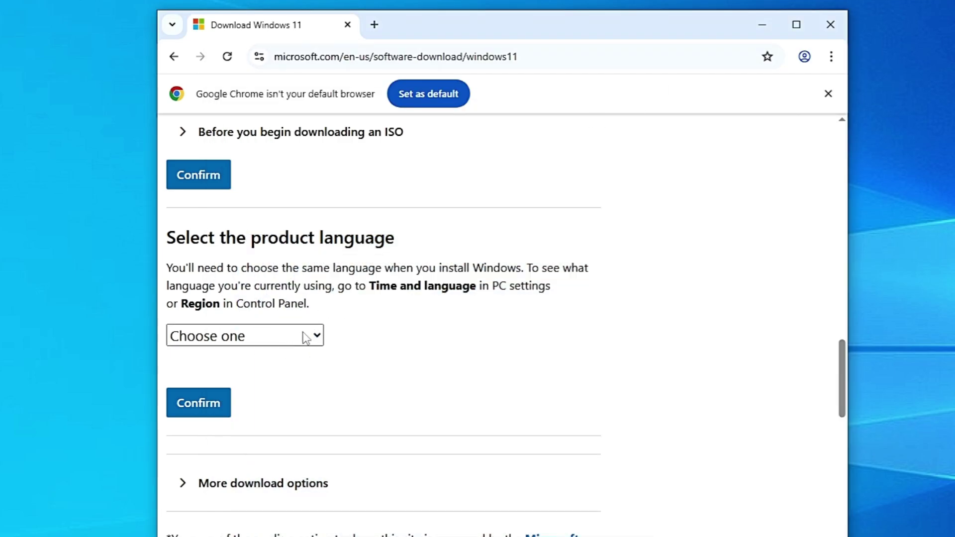
{"action": "left_click", "coordinate": [306, 336]}
{"action": "left_click", "coordinate": [292, 165]}
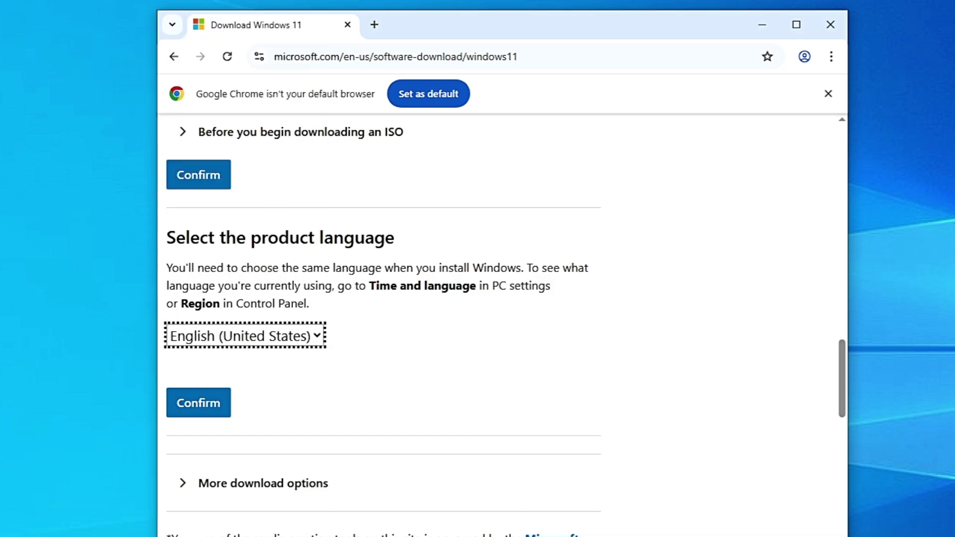
{"action": "left_click", "coordinate": [209, 406]}
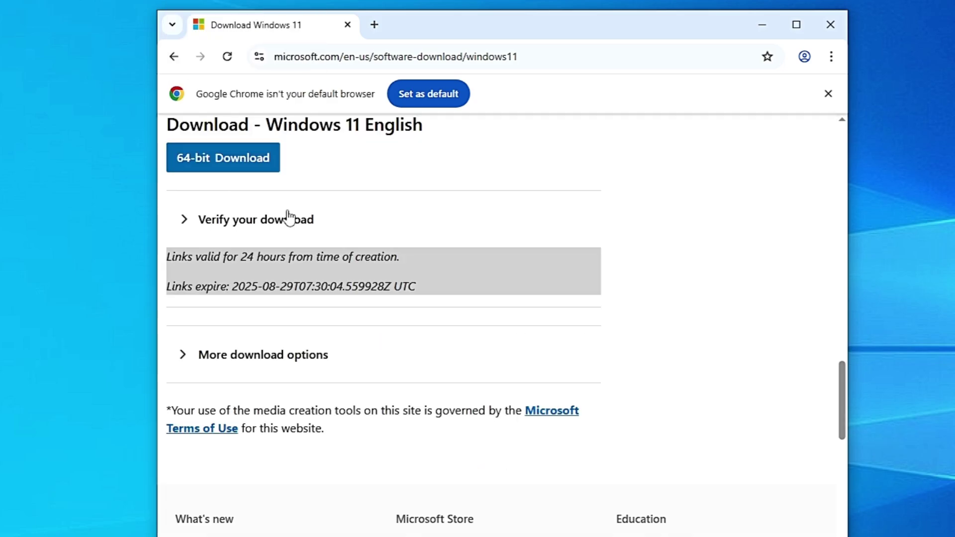
- Start the 64-bit ISO download, then cancel it as a duplicate of Win11_24H2_English_x64.iso
{"action": "left_click", "coordinate": [251, 166]}
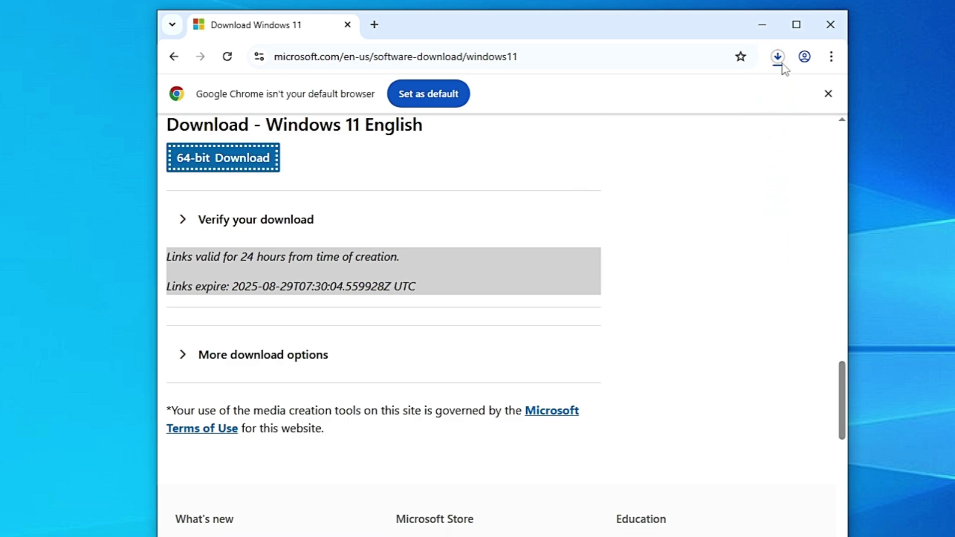
{"action": "left_click", "coordinate": [779, 57]}
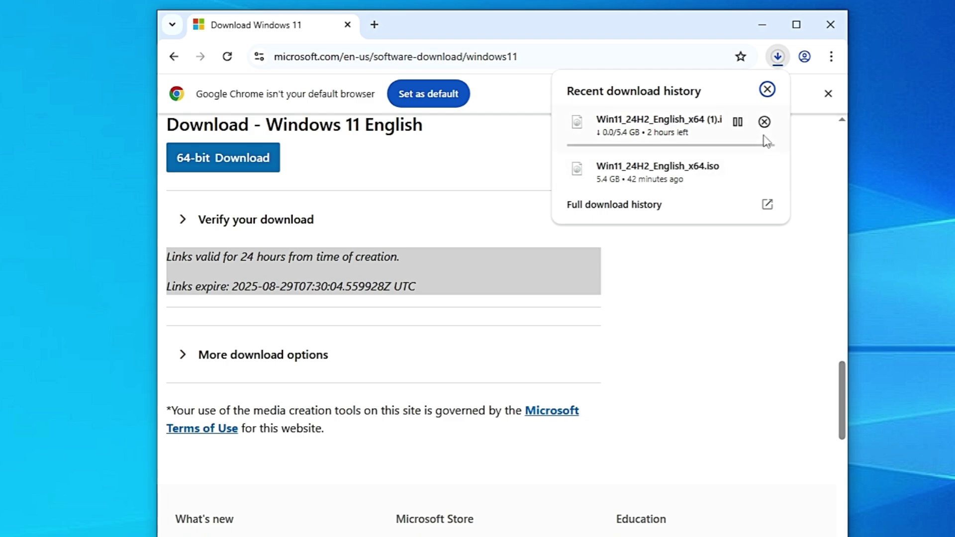
{"action": "left_click", "coordinate": [766, 123]}
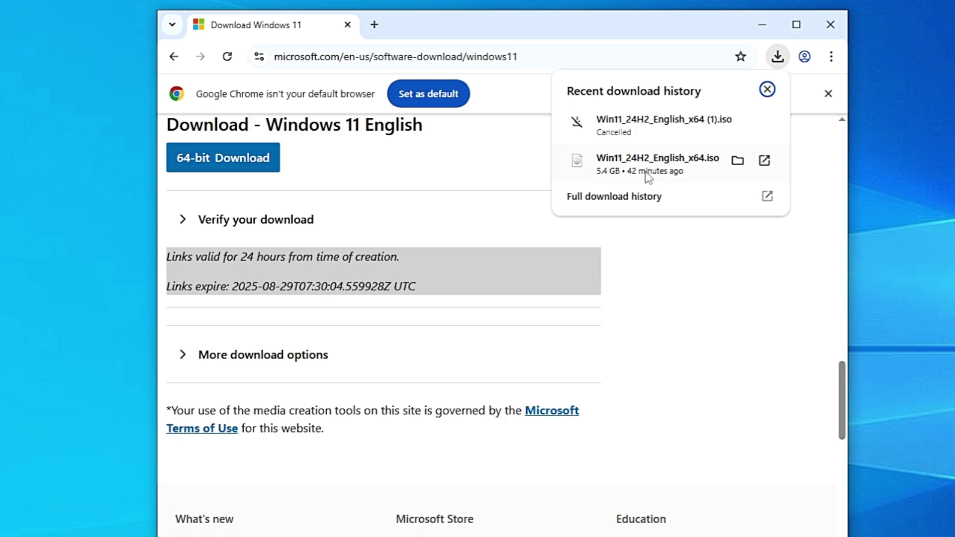
- Search 'flyoobe' in a new tab and open the builtbybel/Flyby11 GitHub repository, scrolled to Releases
{"action": "left_click", "coordinate": [425, 33]}
{"action": "left_click", "coordinate": [375, 24]}
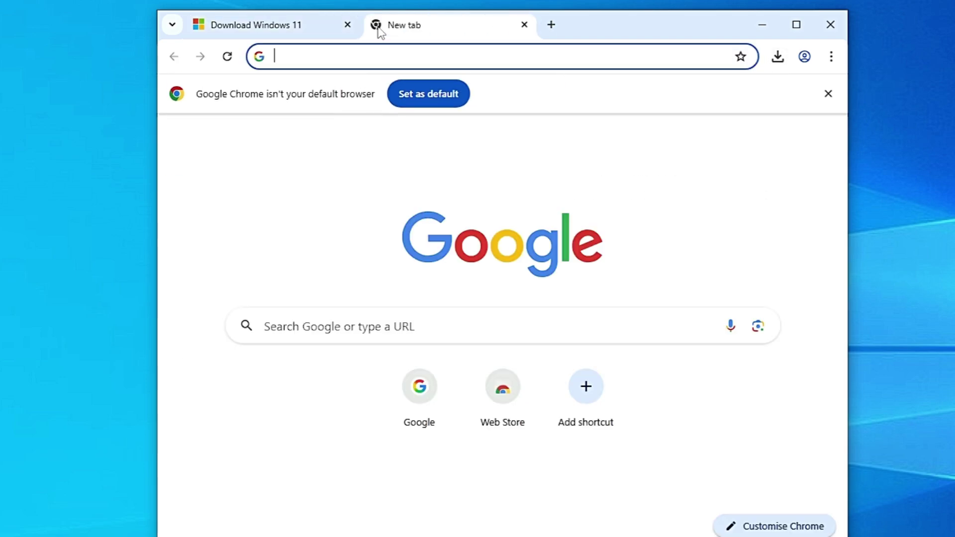
{"action": "type", "text": "fly"}
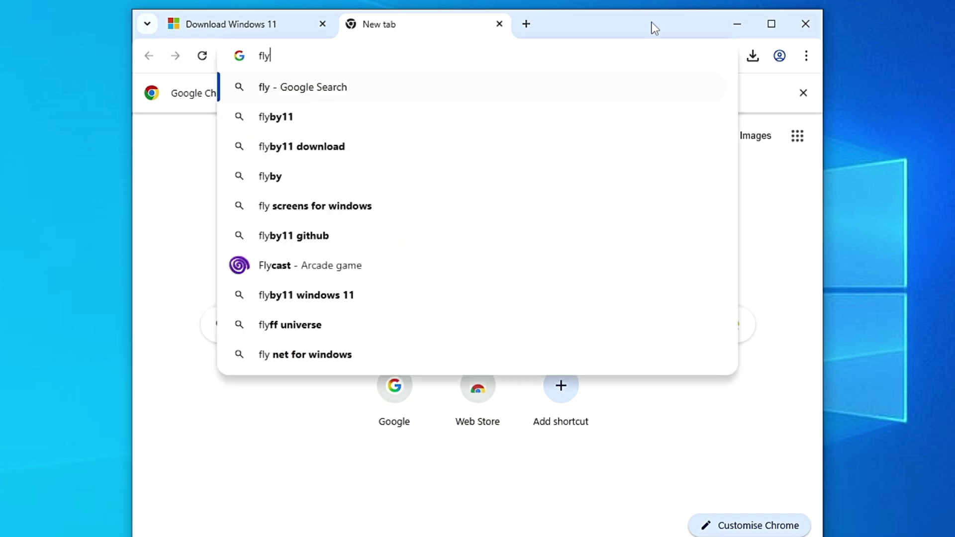
{"action": "type", "text": "oobe"}
{"action": "key", "text": "Return"}
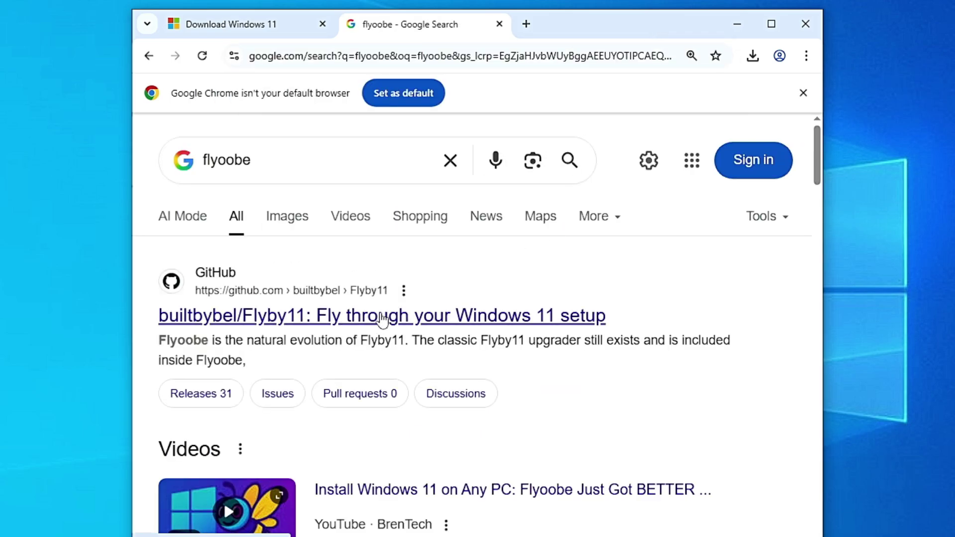
{"action": "left_click", "coordinate": [313, 324]}
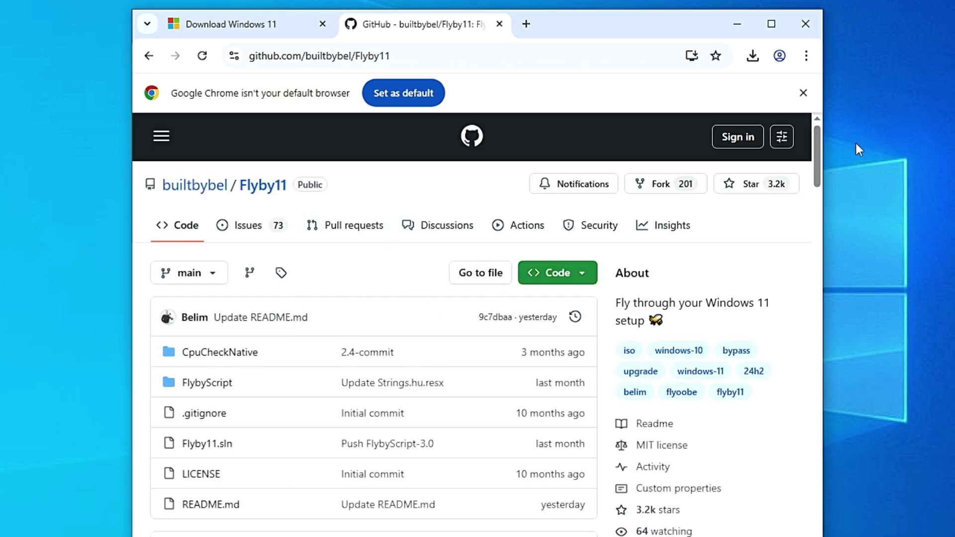
{"action": "left_click_drag", "start_coordinate": [825, 131], "coordinate": [862, 130]}
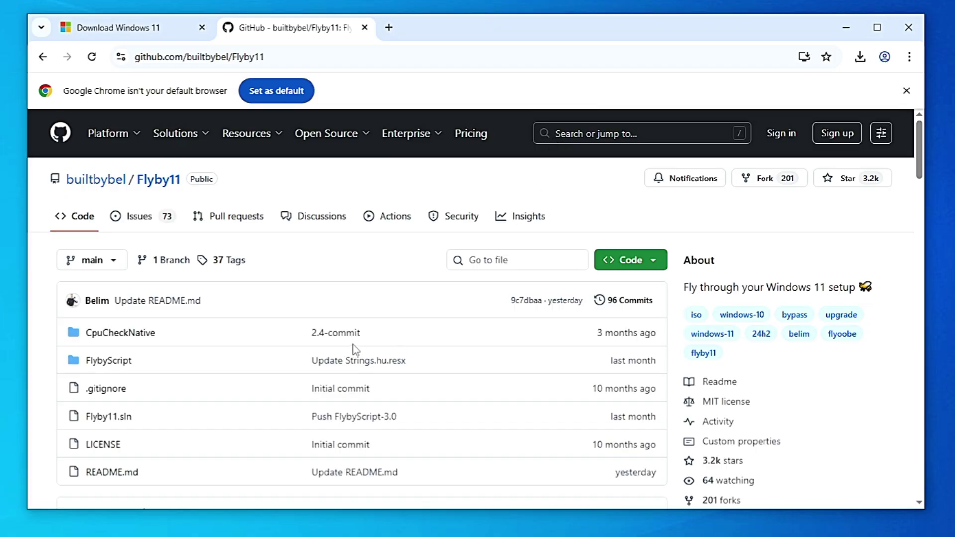
{"action": "scroll", "coordinate": [356, 351], "scroll_direction": "down", "scroll_amount": 5}
{"action": "scroll", "coordinate": [356, 330], "scroll_direction": "down", "scroll_amount": 1}
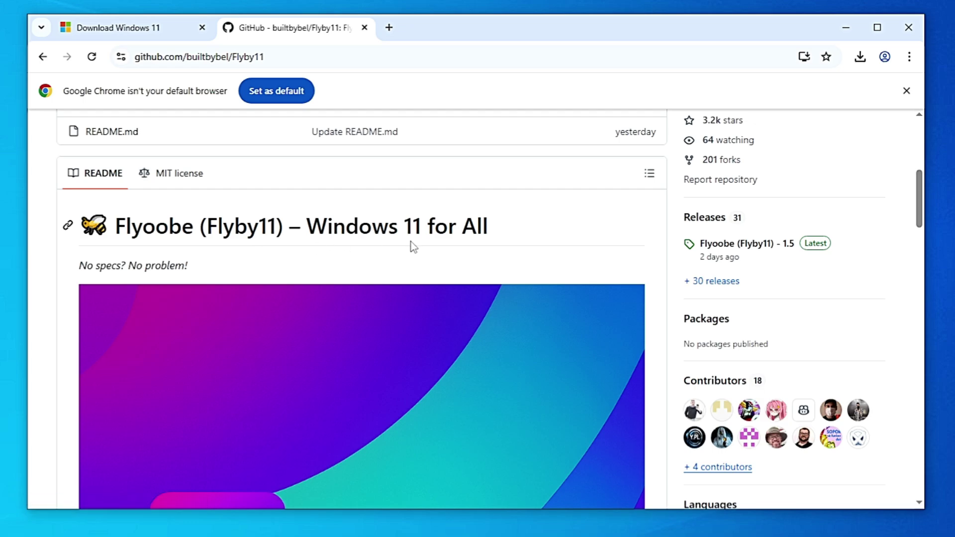
- Open the Flyoobe 1.5 release page and download its Flyoobe package
{"action": "left_click", "coordinate": [814, 250]}
{"action": "scroll", "coordinate": [337, 311], "scroll_direction": "down", "scroll_amount": 13}
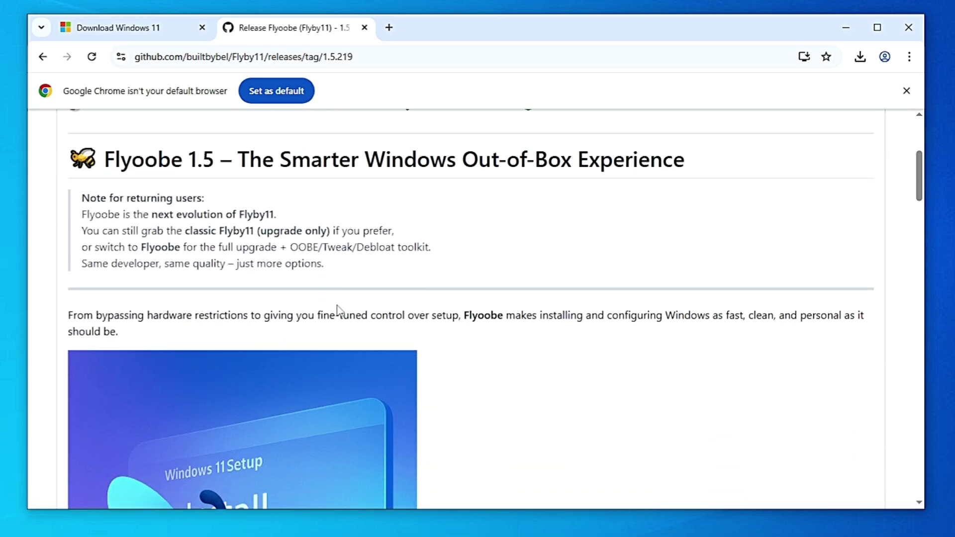
{"action": "scroll", "coordinate": [339, 318], "scroll_direction": "down", "scroll_amount": 6}
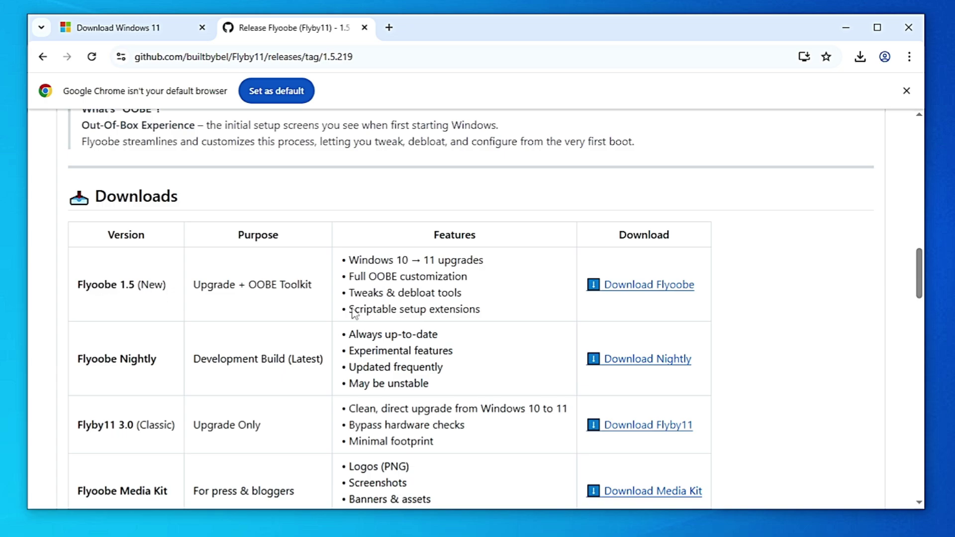
{"action": "left_click", "coordinate": [663, 290]}
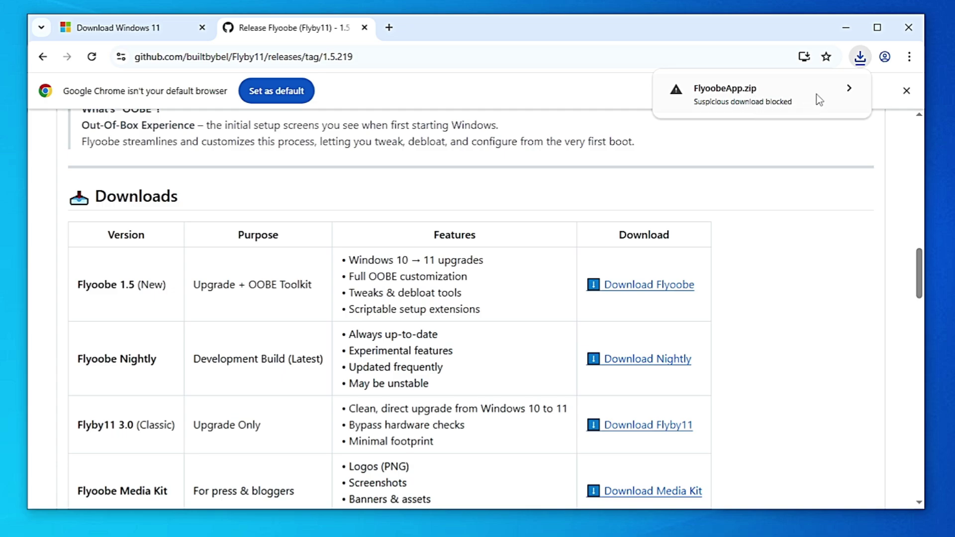
- Keep the flagged FlyoobeApp.zip download anyway and show it in its folder
{"action": "left_click", "coordinate": [849, 89]}
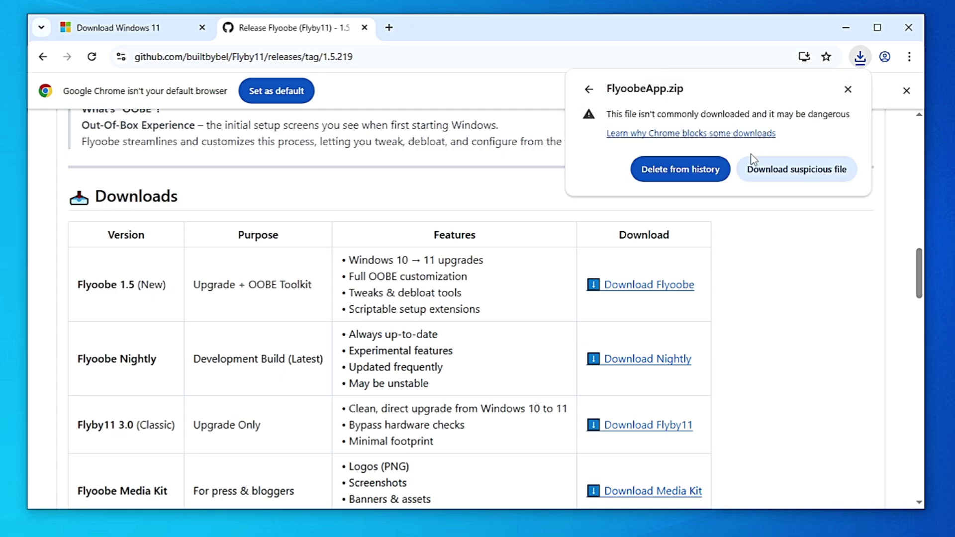
{"action": "left_click", "coordinate": [793, 177]}
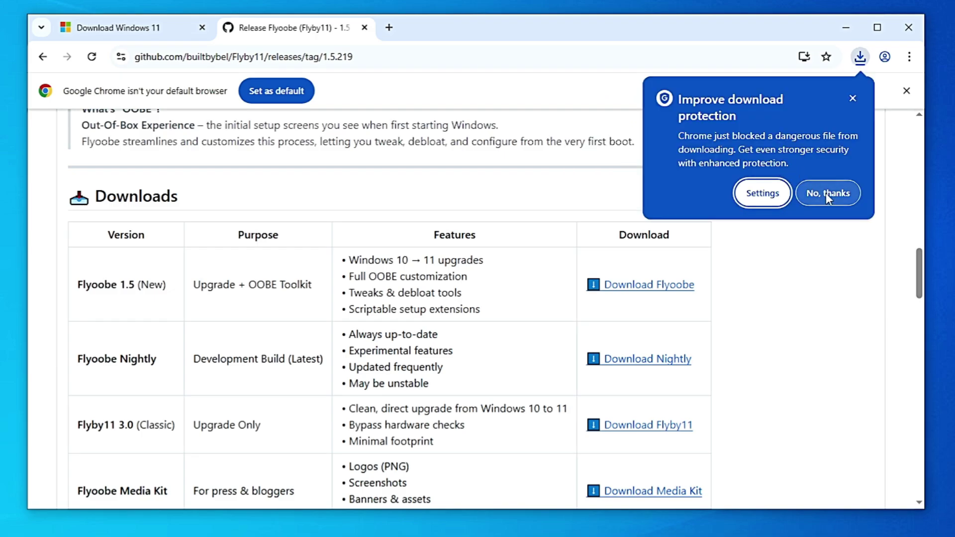
{"action": "left_click", "coordinate": [826, 193]}
{"action": "left_click", "coordinate": [826, 121]}
- Extract FlyoobeApp.zip into a FlyoobeApp folder in Downloads
{"action": "left_click", "coordinate": [846, 27]}
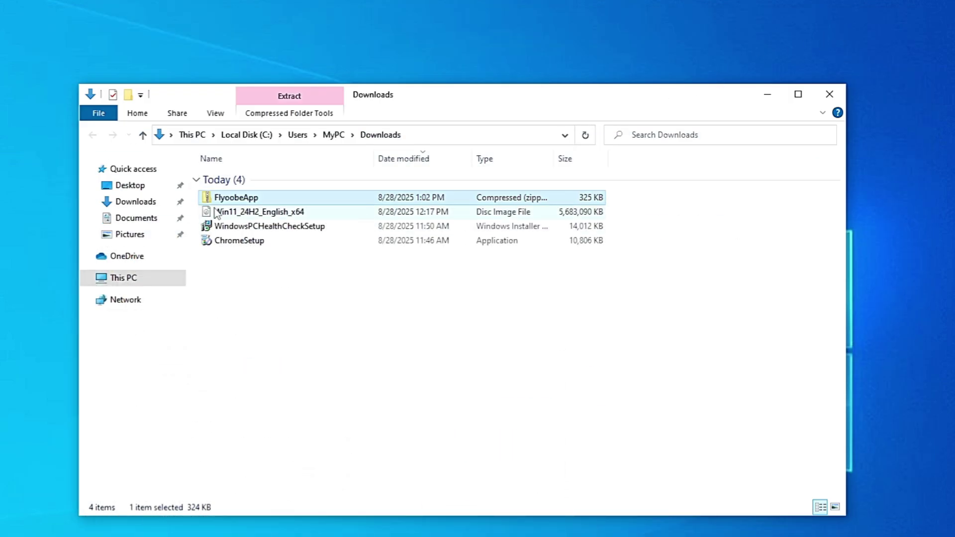
{"action": "right_click", "coordinate": [264, 198]}
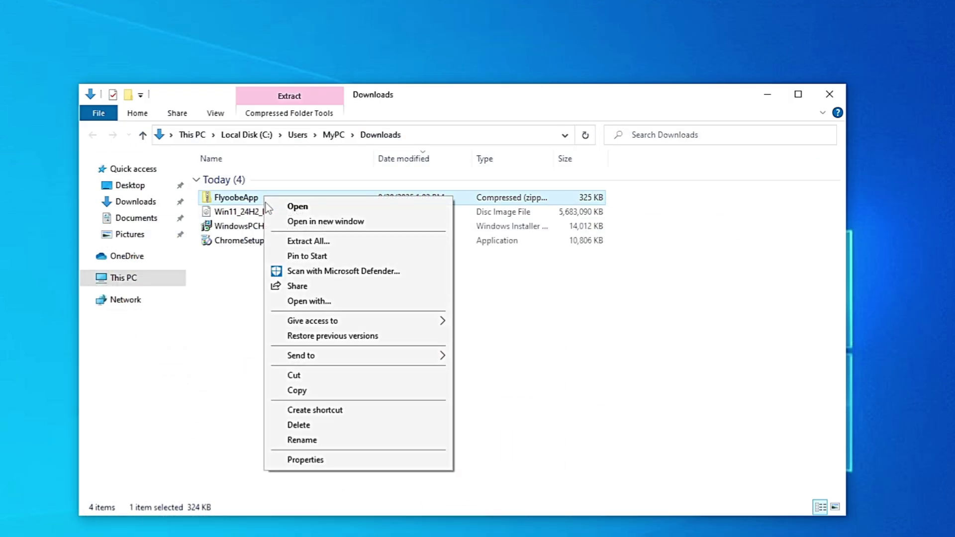
{"action": "left_click", "coordinate": [306, 242]}
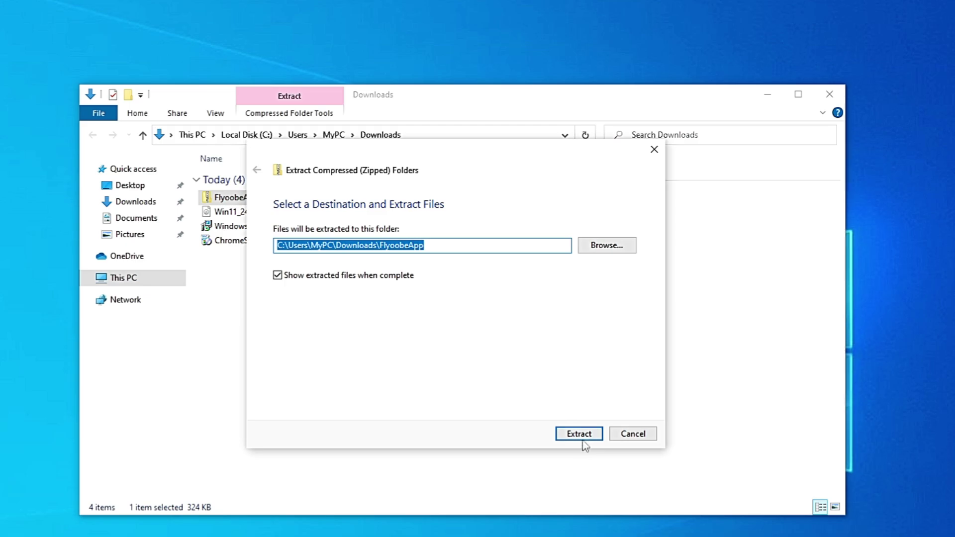
{"action": "left_click", "coordinate": [586, 441]}
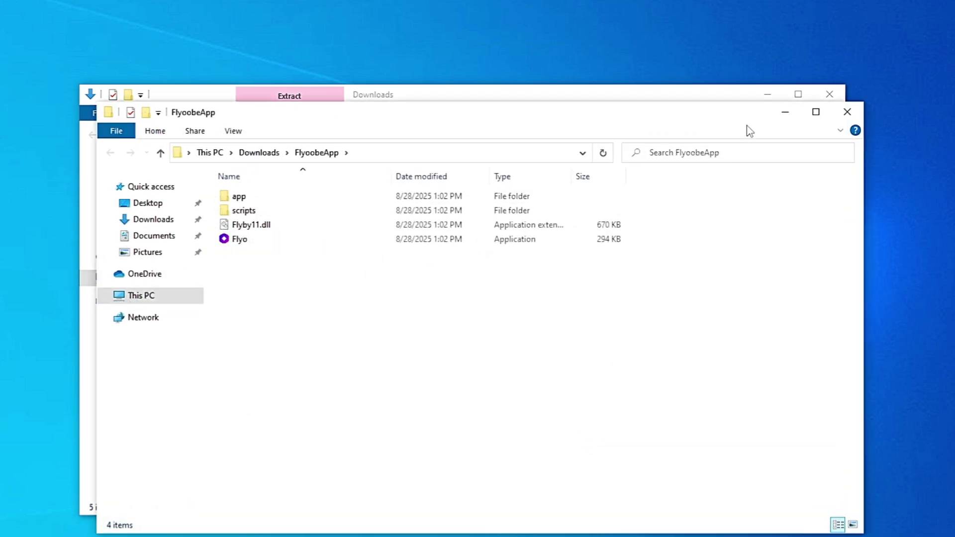
{"action": "left_click", "coordinate": [767, 89]}
{"action": "left_click", "coordinate": [767, 94]}
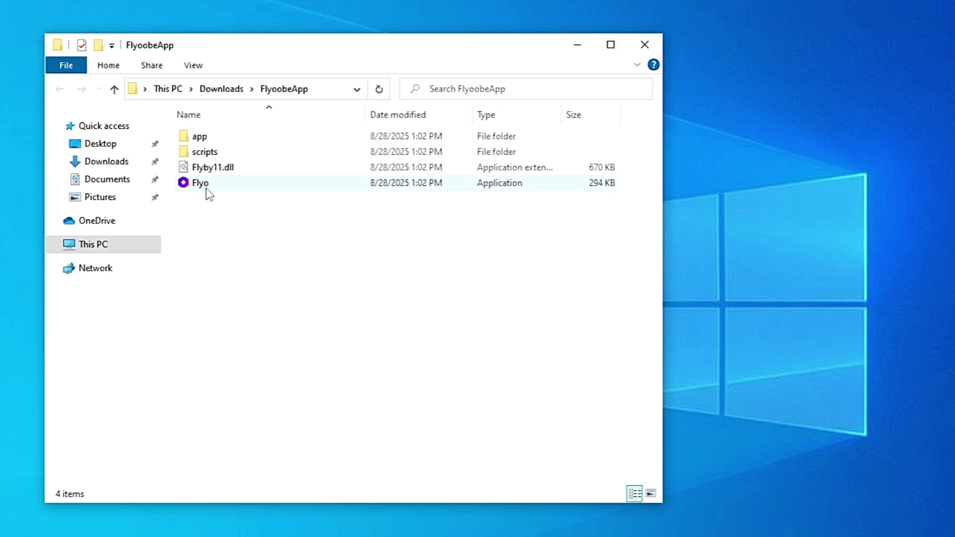
- Run Flyo as administrator, getting it past the SmartScreen warning with Run anyway
{"action": "left_click", "coordinate": [206, 190]}
{"action": "right_click", "coordinate": [274, 185]}
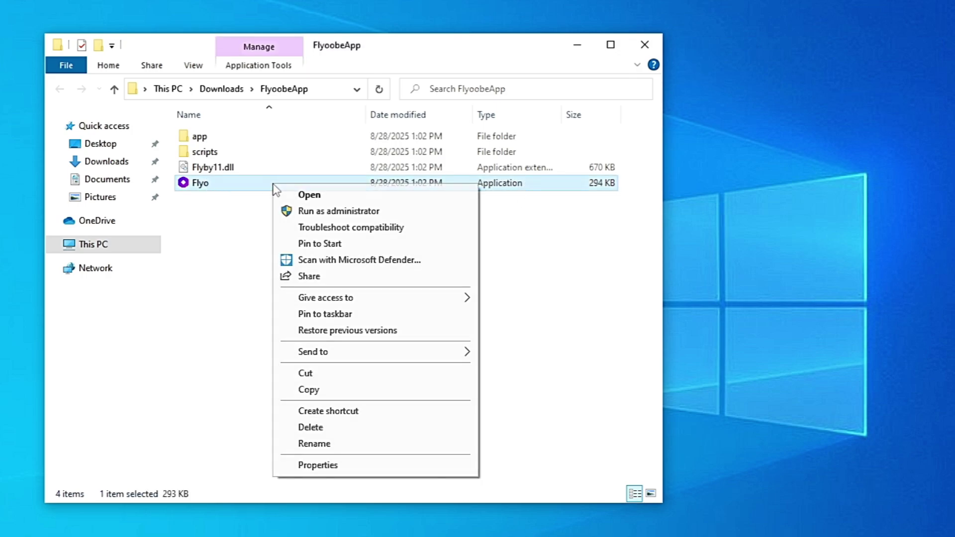
{"action": "left_click", "coordinate": [311, 211]}
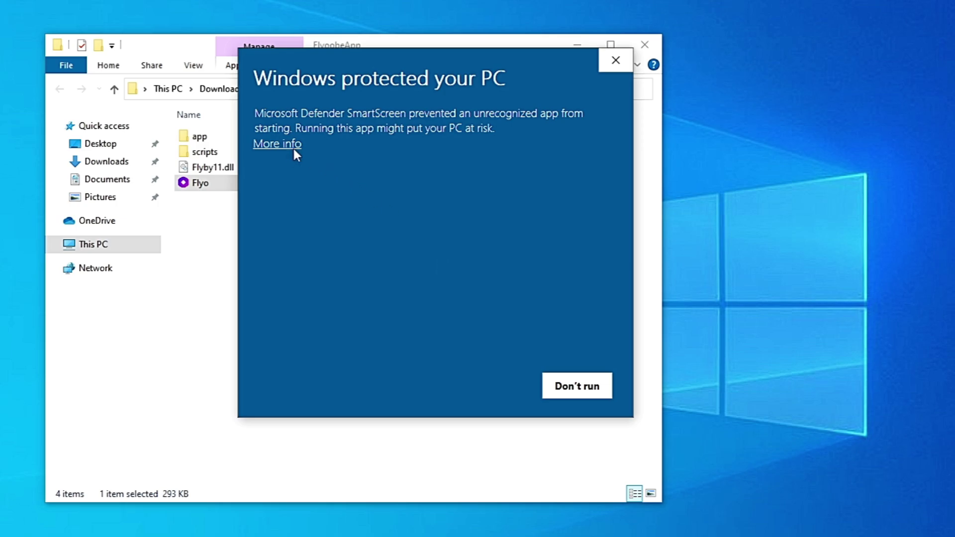
{"action": "left_click", "coordinate": [293, 148]}
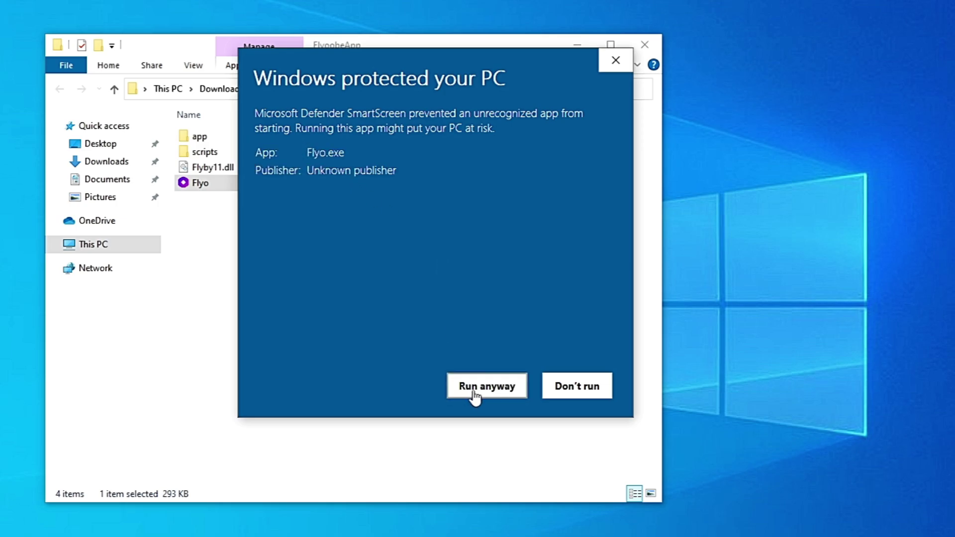
{"action": "left_click", "coordinate": [475, 392]}
- Approve Flyo's admin prompt and load Win11_24H2_English_x64.iso from Downloads as the local ISO
{"action": "left_click", "coordinate": [395, 353]}
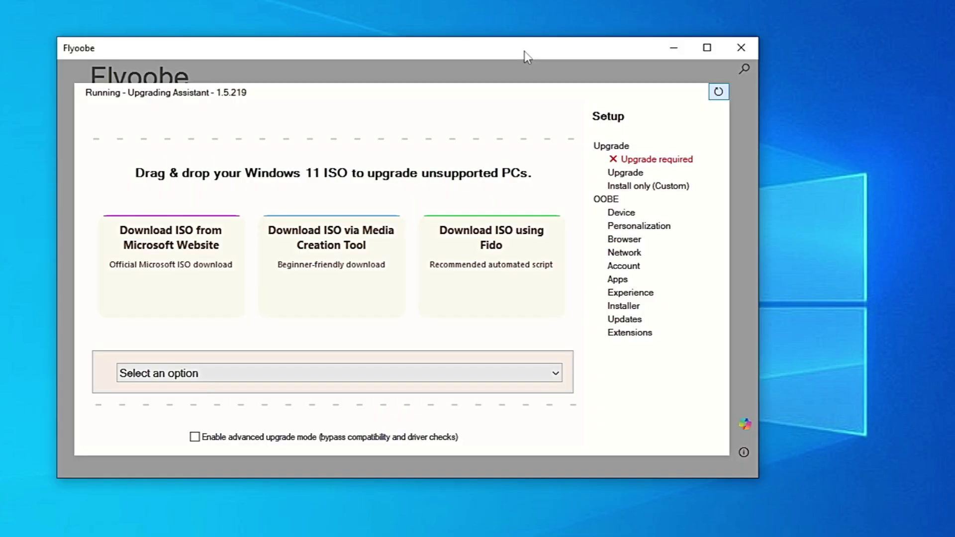
{"action": "left_click_drag", "start_coordinate": [525, 51], "coordinate": [533, 34]}
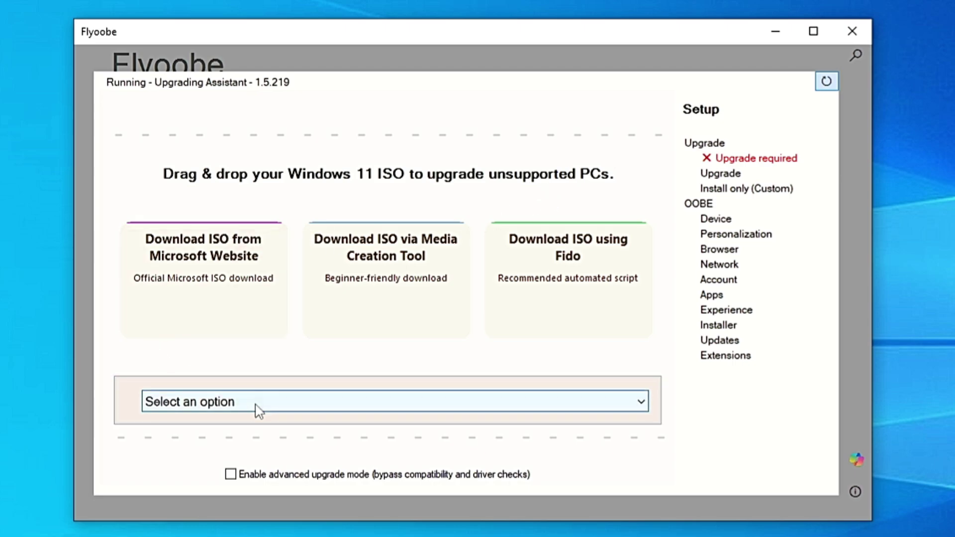
{"action": "left_click", "coordinate": [310, 409]}
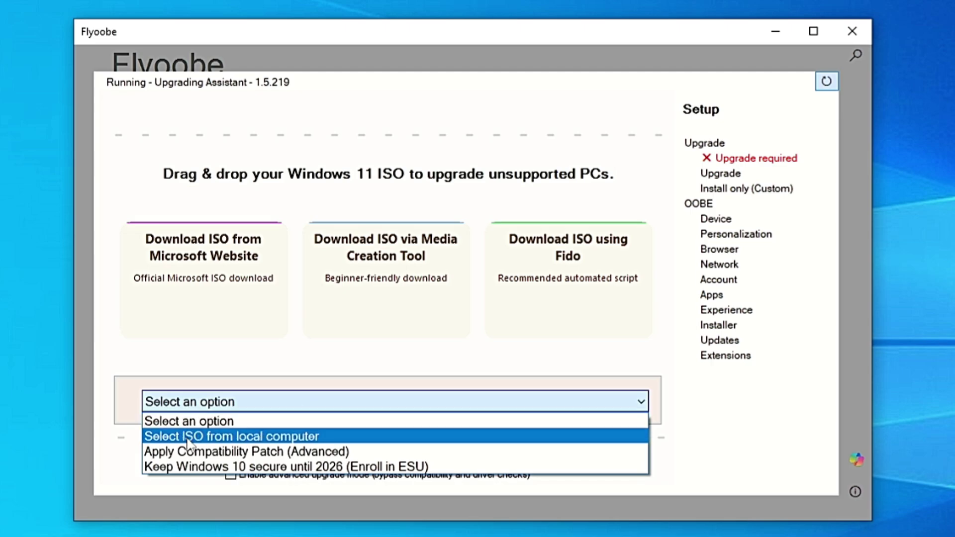
{"action": "left_click", "coordinate": [268, 439]}
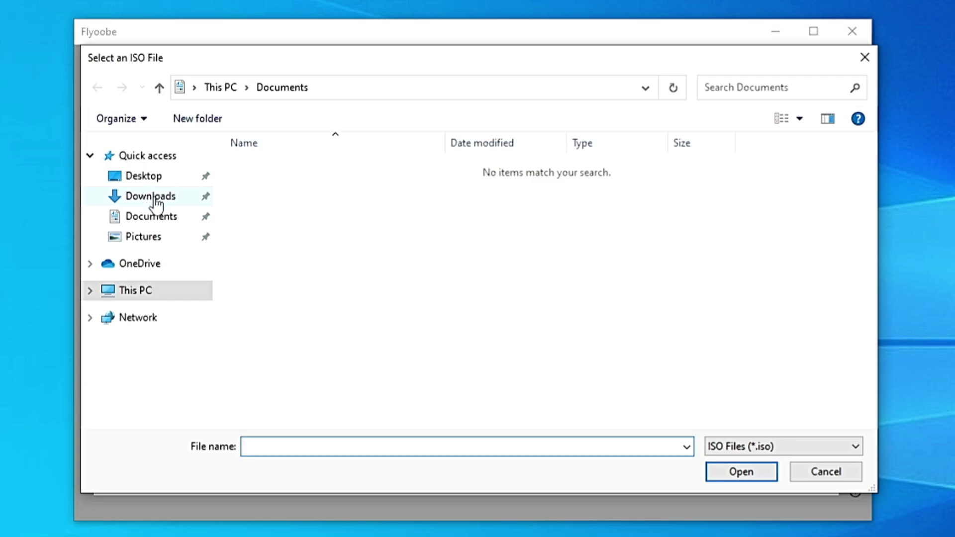
{"action": "left_click", "coordinate": [157, 201]}
{"action": "left_click", "coordinate": [318, 197]}
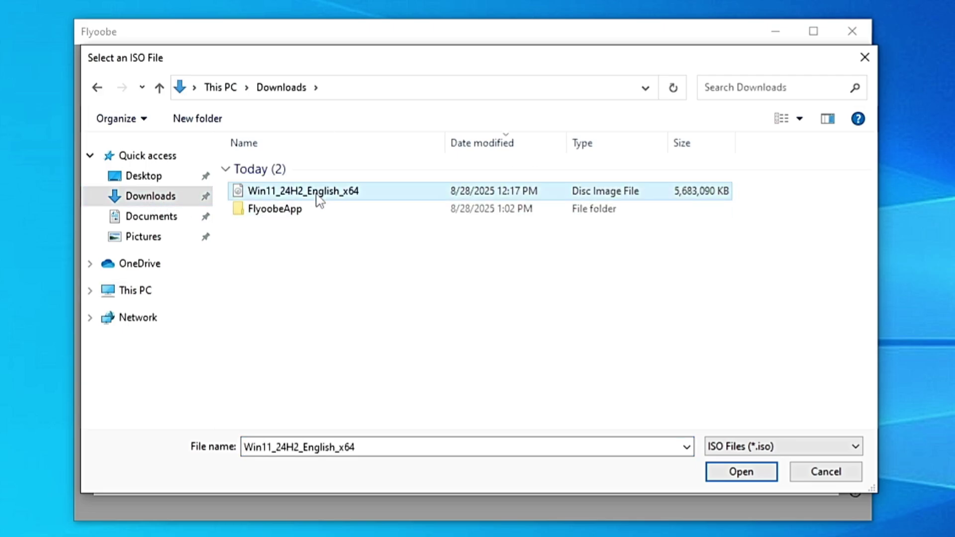
{"action": "left_click", "coordinate": [741, 476]}
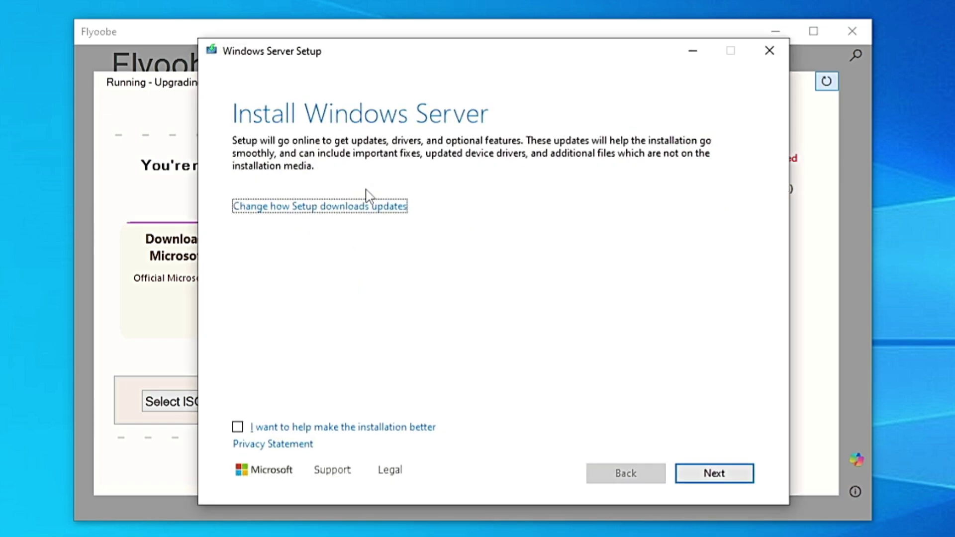
- Acknowledge Flyoobe's success, choose 'Not right now' for updates, accept the license, keep files, settings and apps
{"action": "left_click", "coordinate": [823, 154]}
{"action": "left_click", "coordinate": [625, 343]}
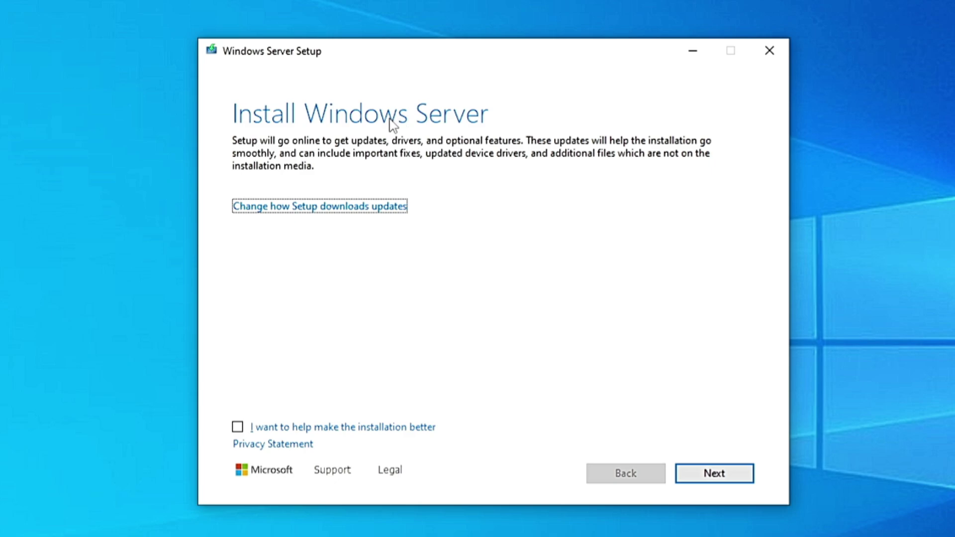
{"action": "left_click", "coordinate": [317, 214]}
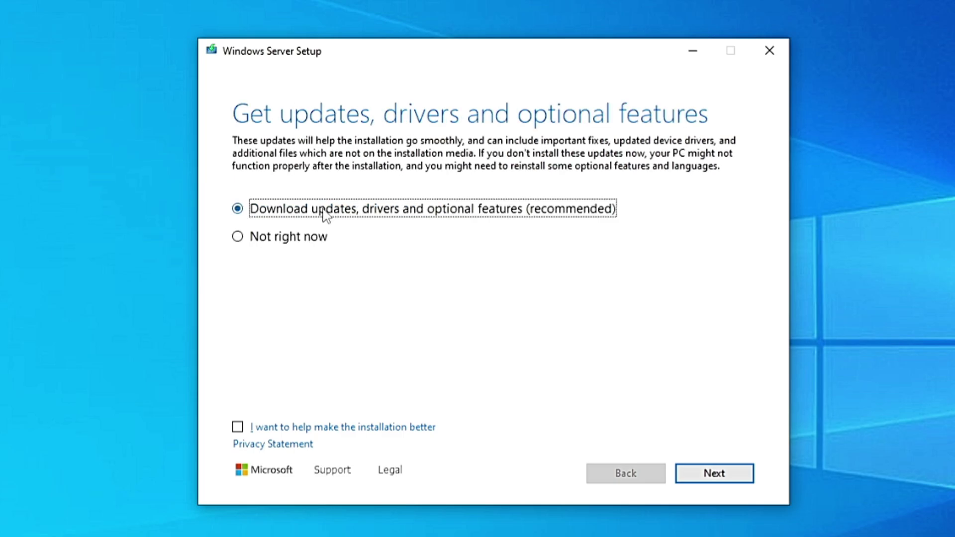
{"action": "left_click", "coordinate": [303, 239]}
{"action": "left_click", "coordinate": [707, 476]}
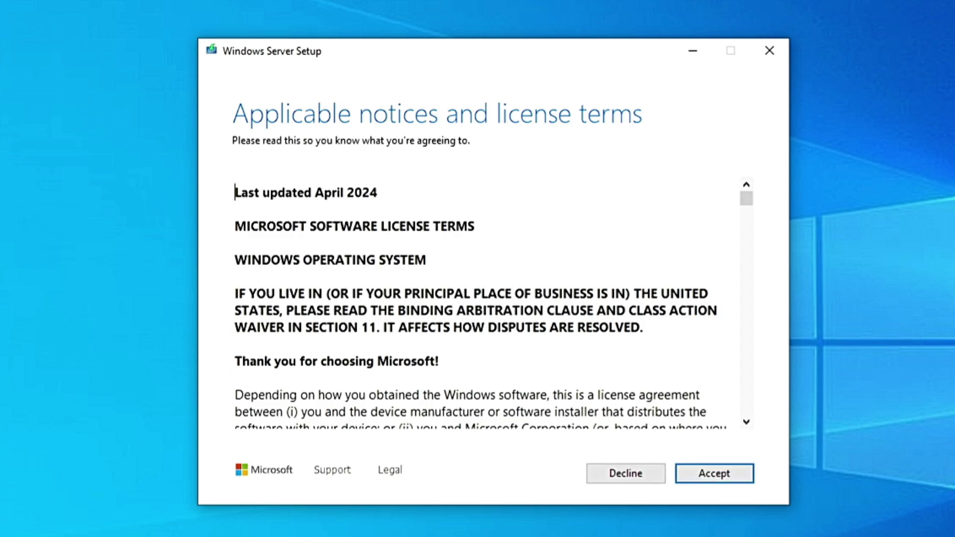
{"action": "left_click", "coordinate": [708, 479]}
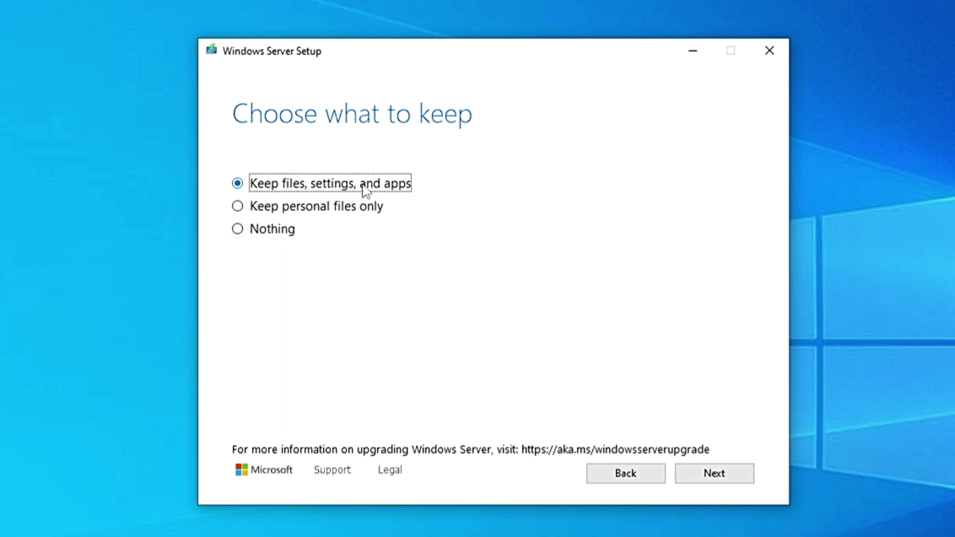
{"action": "left_click", "coordinate": [711, 477]}
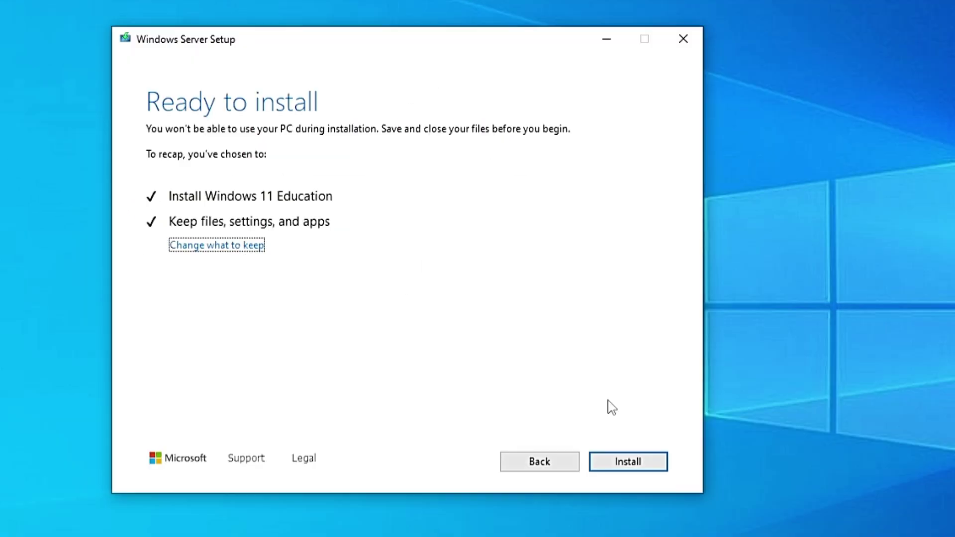
- Install Windows 11 and, after the restarts, close the Start menu on the new desktop
{"action": "left_click", "coordinate": [620, 463]}
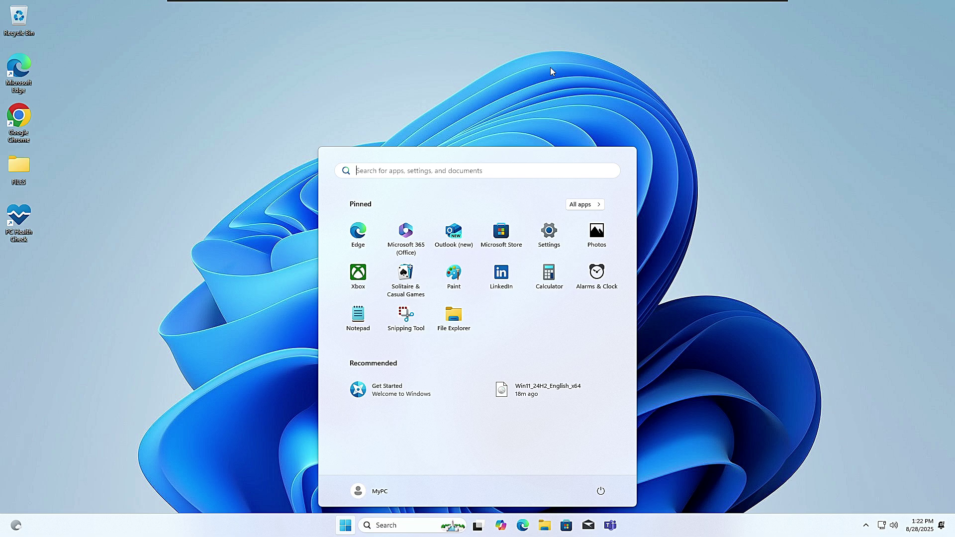
{"action": "left_click", "coordinate": [181, 151]}
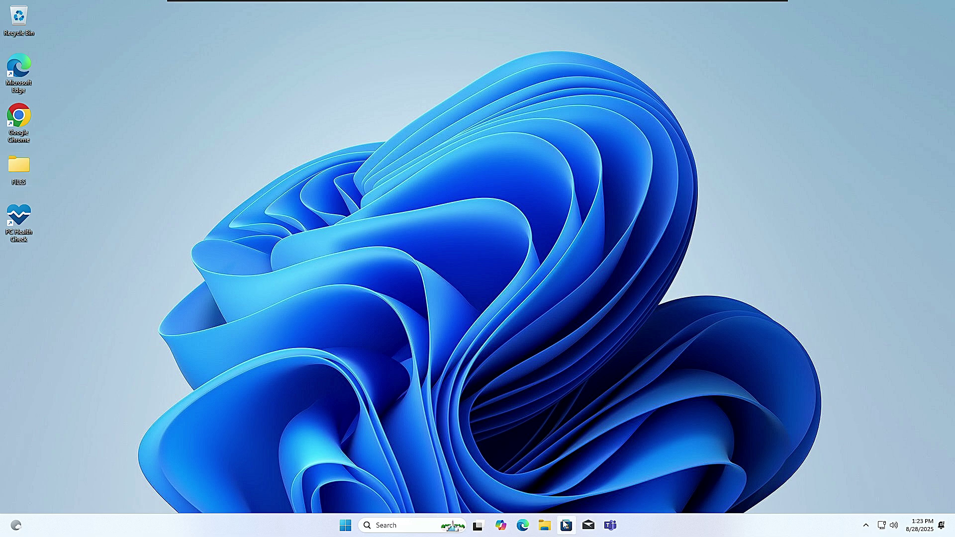
- Delete the Windows 11 ISO, setup files and FlyoobeApp items from Downloads, then close File Explorer
{"action": "left_click", "coordinate": [544, 526]}
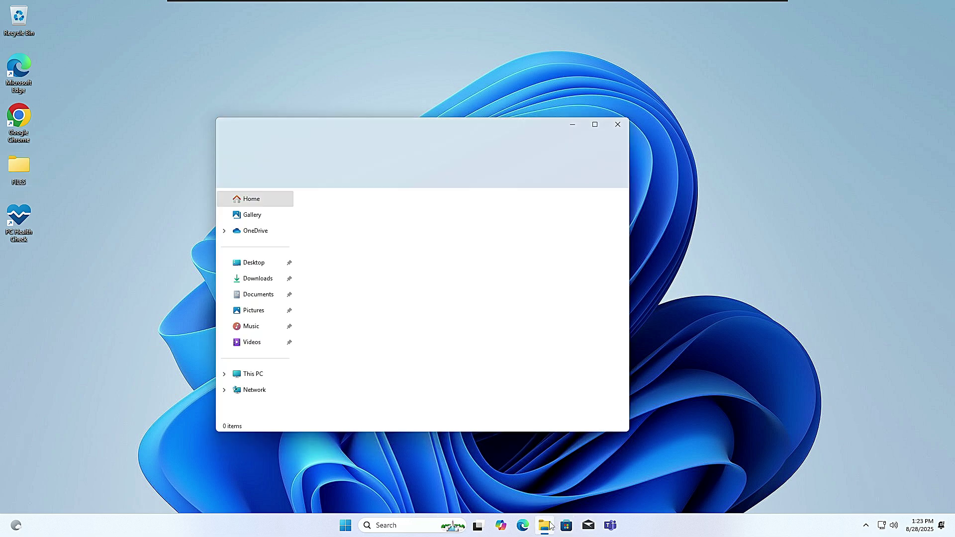
{"action": "left_click", "coordinate": [262, 280]}
{"action": "left_click", "coordinate": [352, 240]}
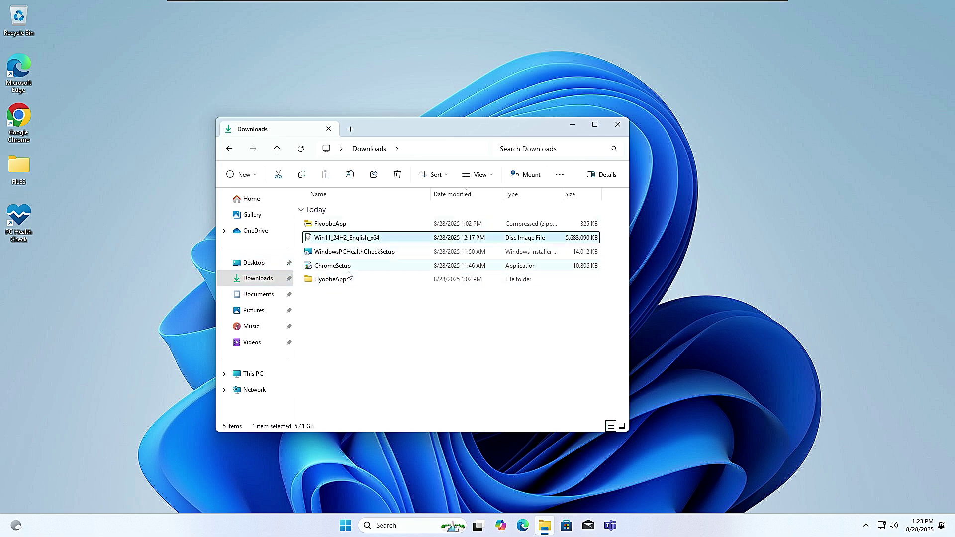
{"action": "left_click_drag", "start_coordinate": [345, 295], "coordinate": [345, 209]}
{"action": "key", "text": "Delete"}
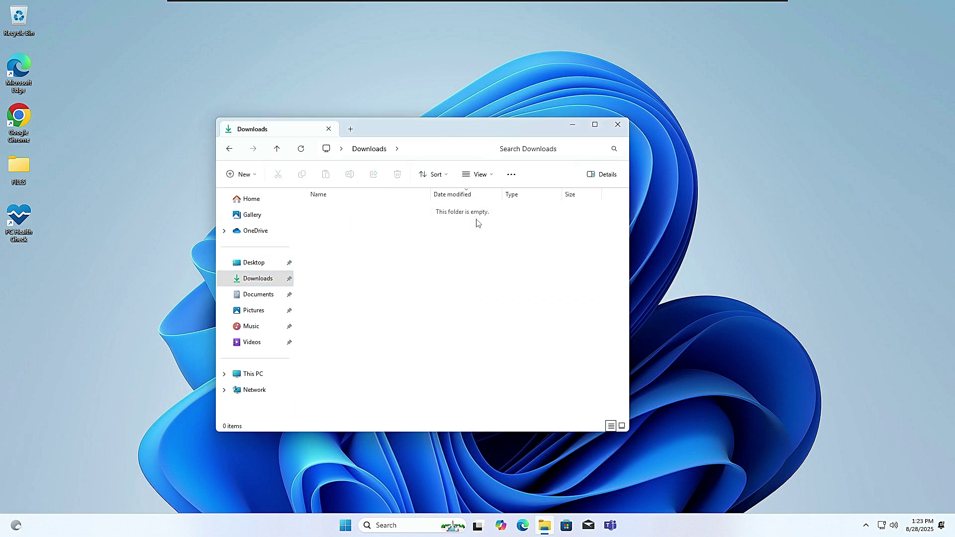
{"action": "left_click", "coordinate": [616, 125]}
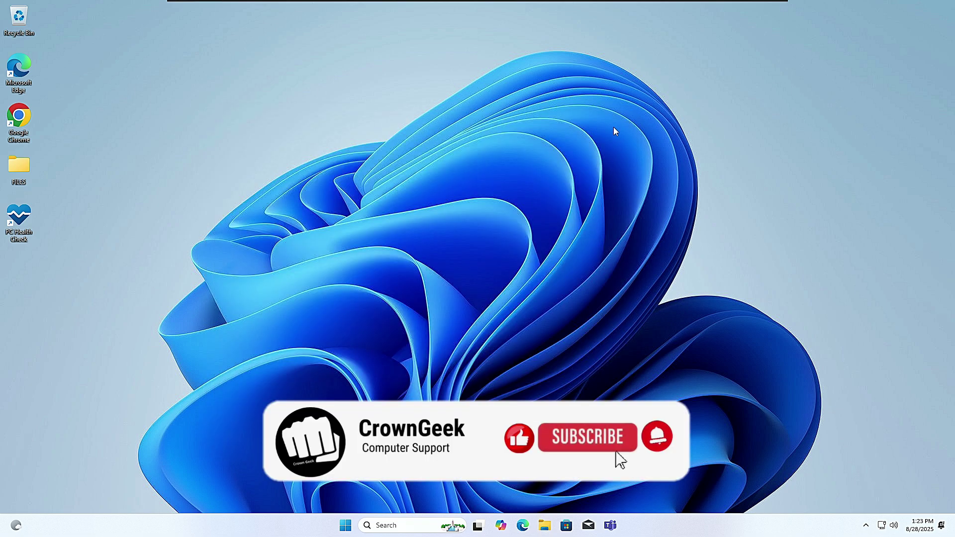